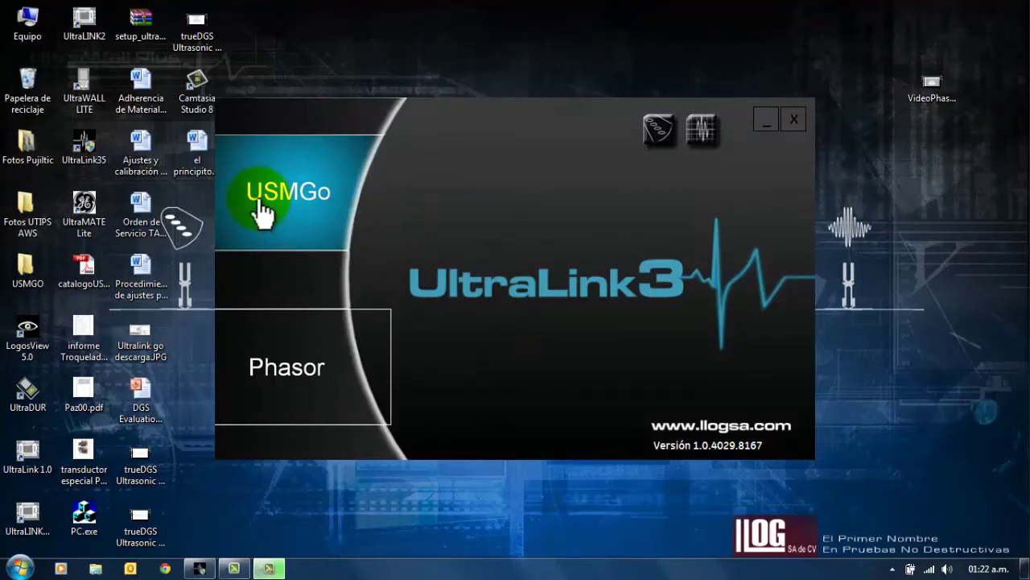
# Open the Phasor module from the UltraLink3 start screen
pyautogui.click(315, 203)
pyautogui.click(276, 386)
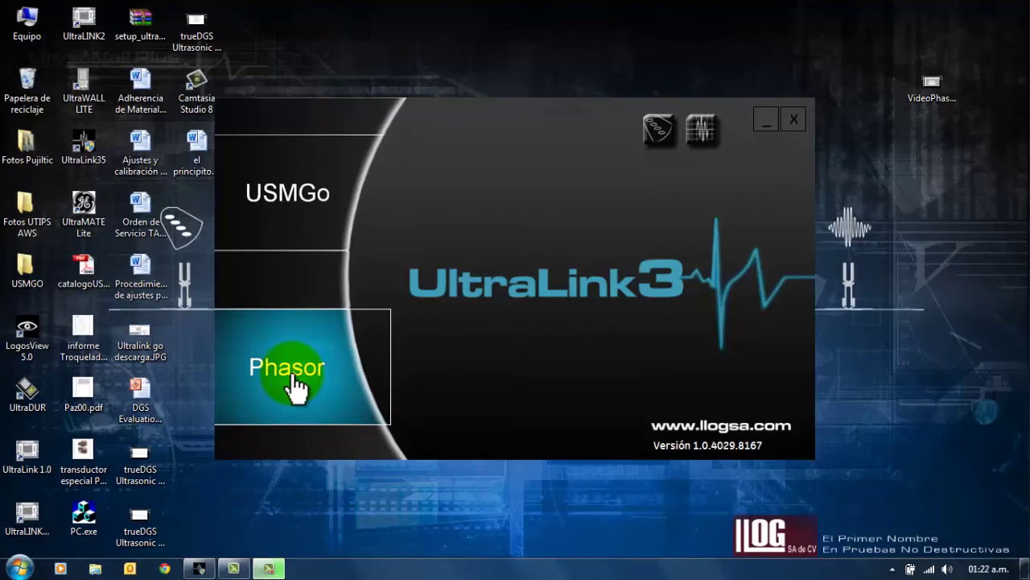
pyautogui.click(293, 376)
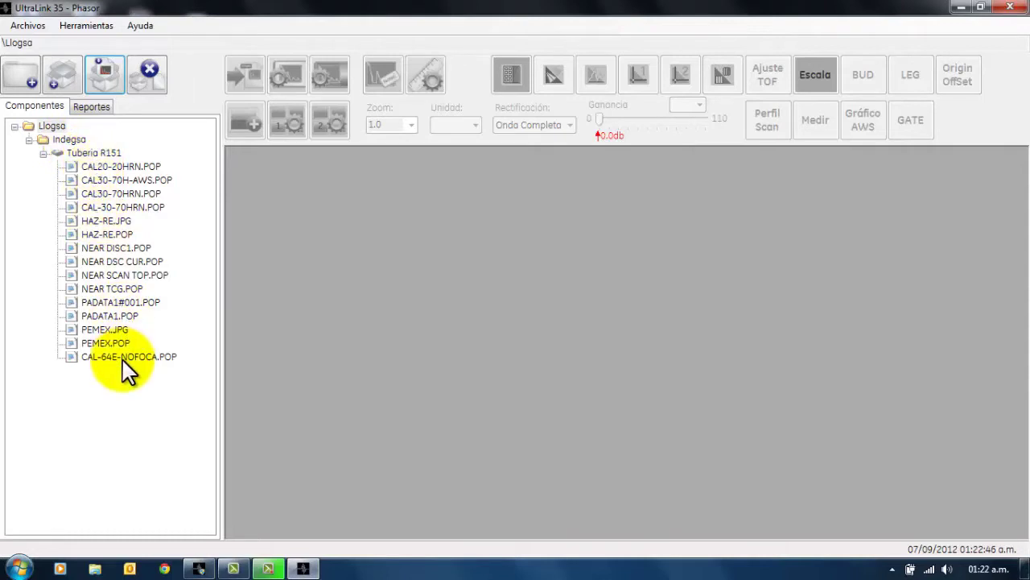
# Collapse the Indegsa branch in the component tree and create a folder named PL4015 under Llogsa
pyautogui.click(48, 126)
pyautogui.click(43, 152)
pyautogui.click(29, 139)
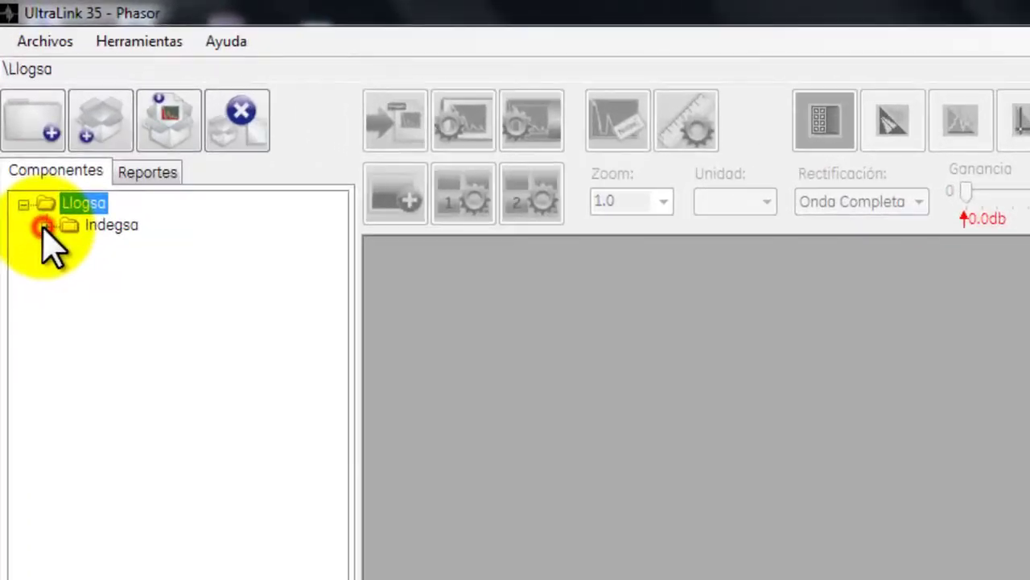
pyautogui.click(31, 130)
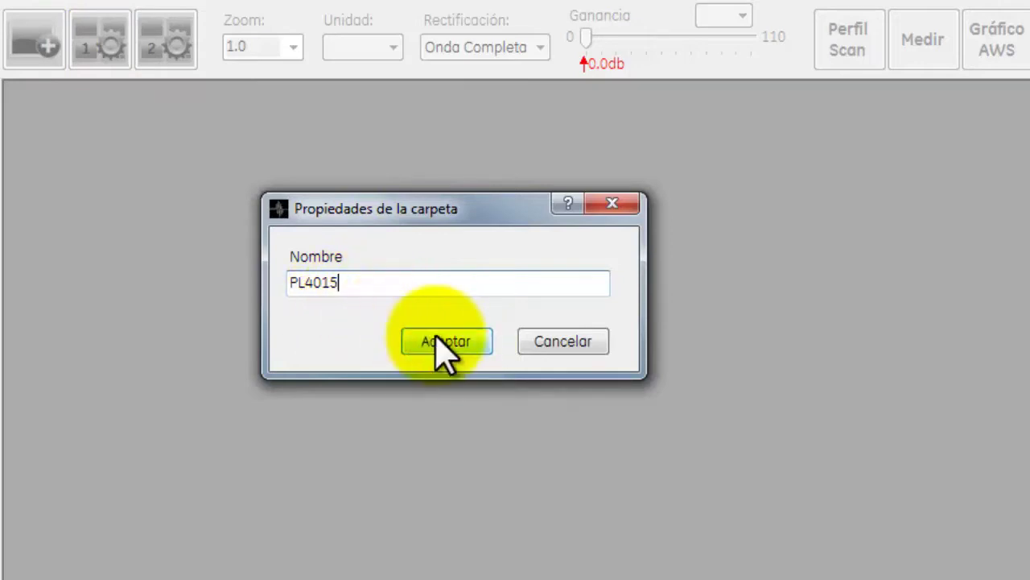
pyautogui.click(460, 340)
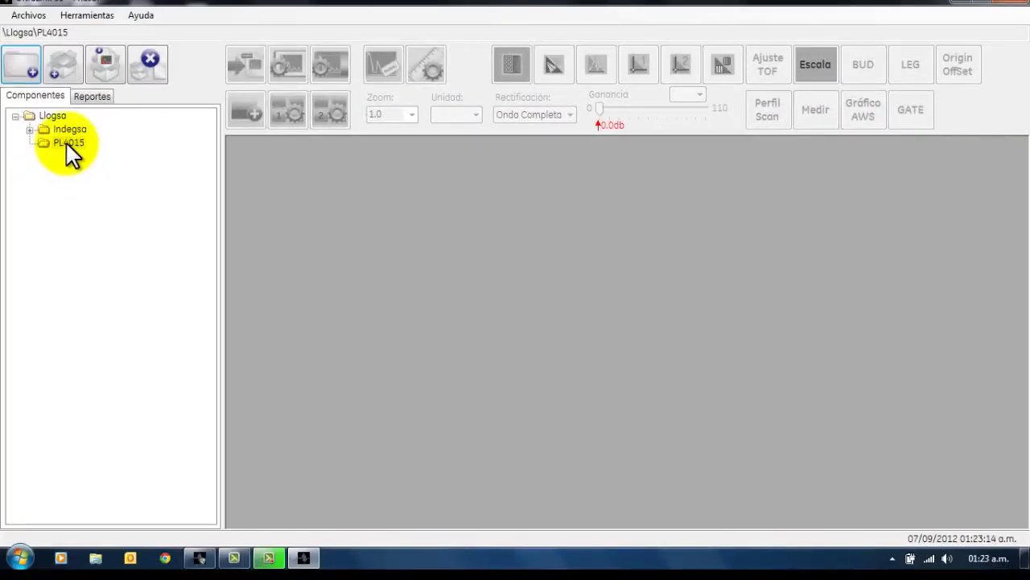
# Insert the Phasor file PLACA PL4015.POP from drive D into the PL4015 folder
pyautogui.click(68, 143)
pyautogui.click(69, 143)
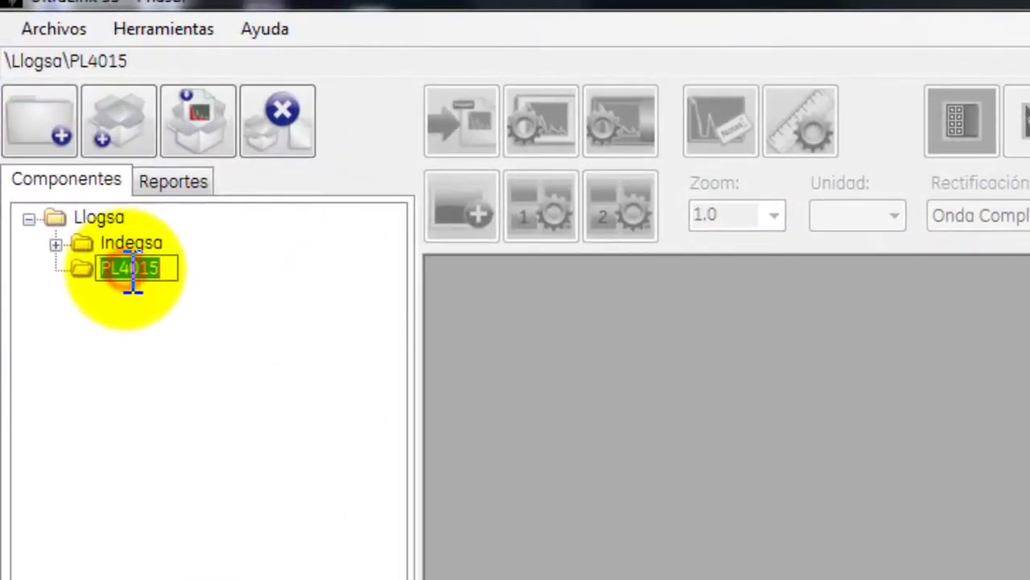
pyautogui.click(208, 149)
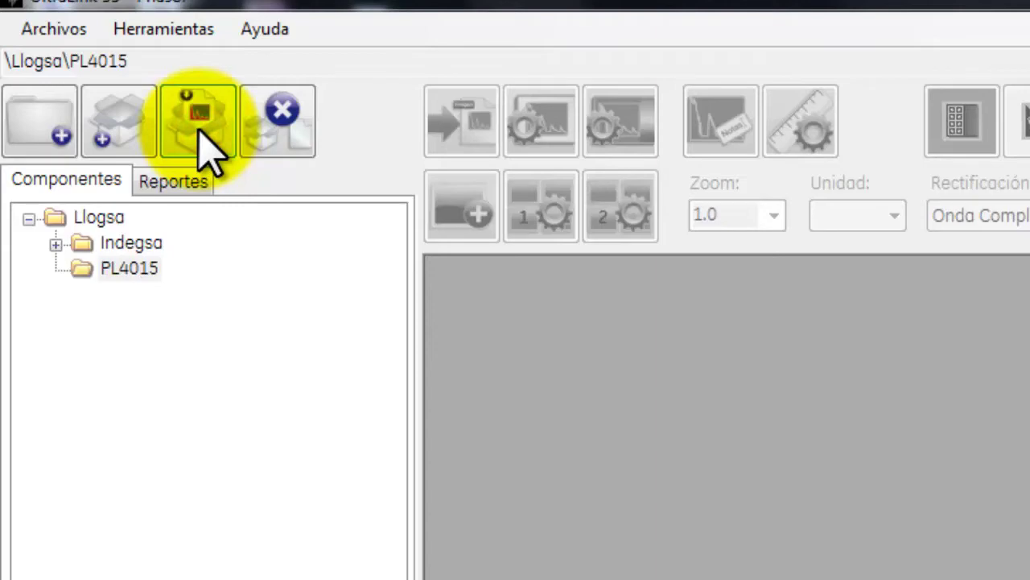
pyautogui.click(207, 149)
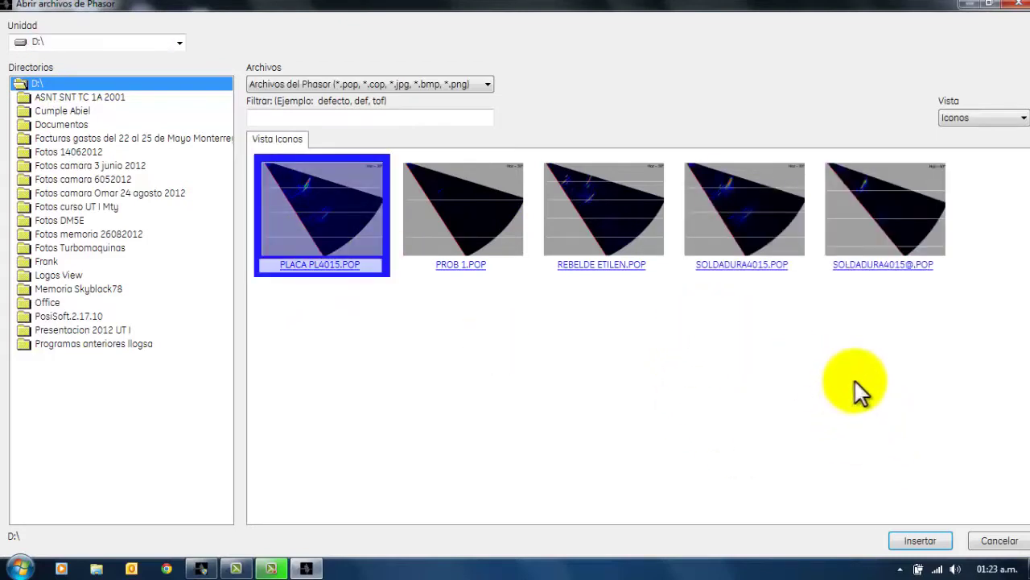
pyautogui.click(932, 545)
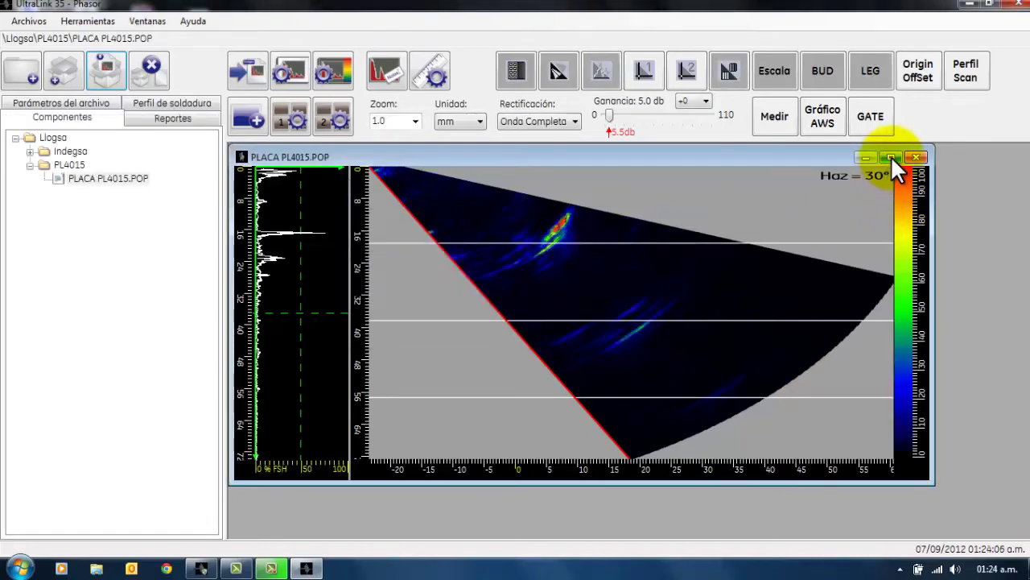
# Maximize the PLACA PL4015.POP scan and steer the beam to 61° through the strongest indication
pyautogui.click(890, 156)
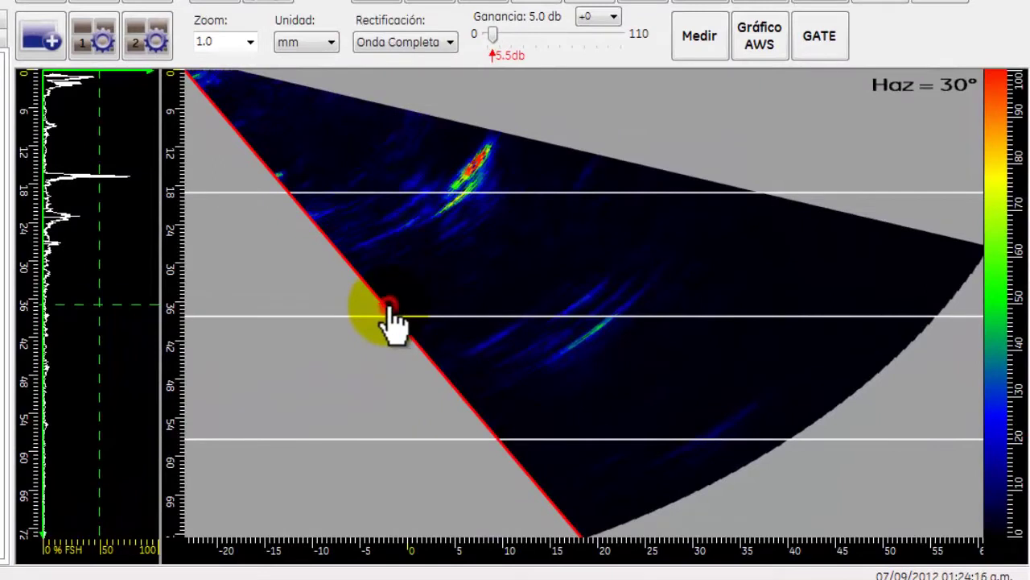
pyautogui.moveTo(389, 307); pyautogui.dragTo(478, 165)
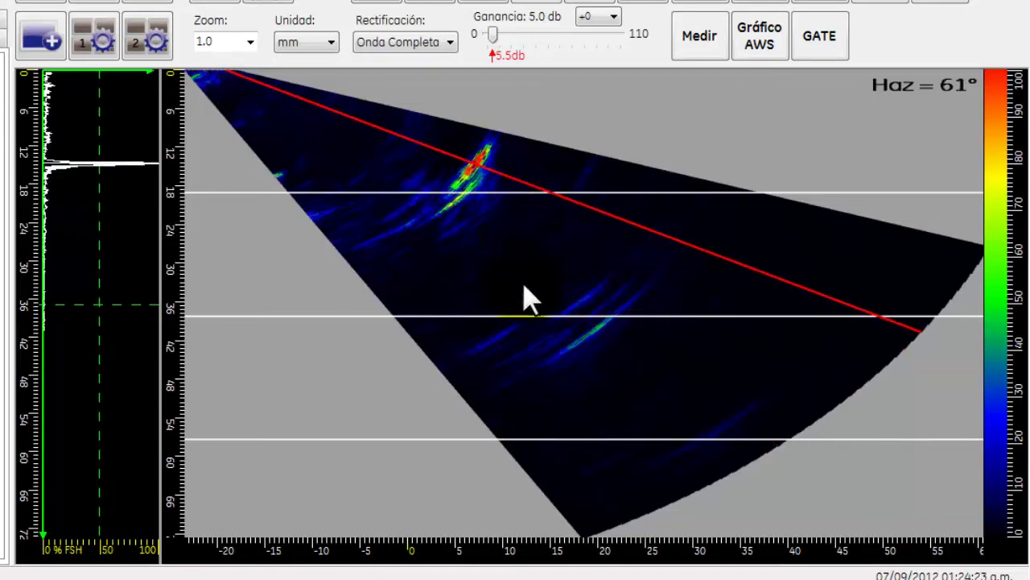
pyautogui.click(287, 193)
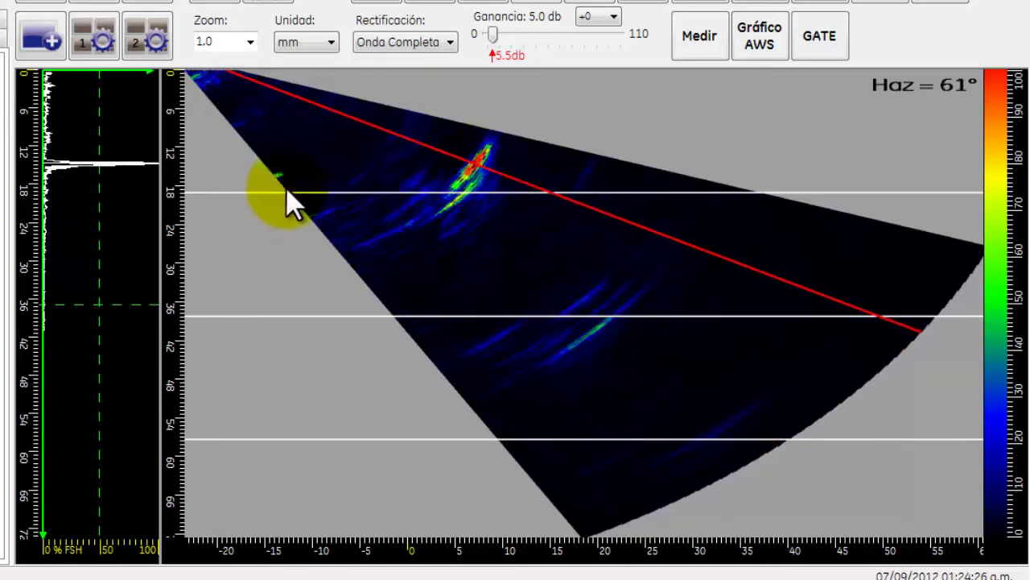
pyautogui.click(161, 157)
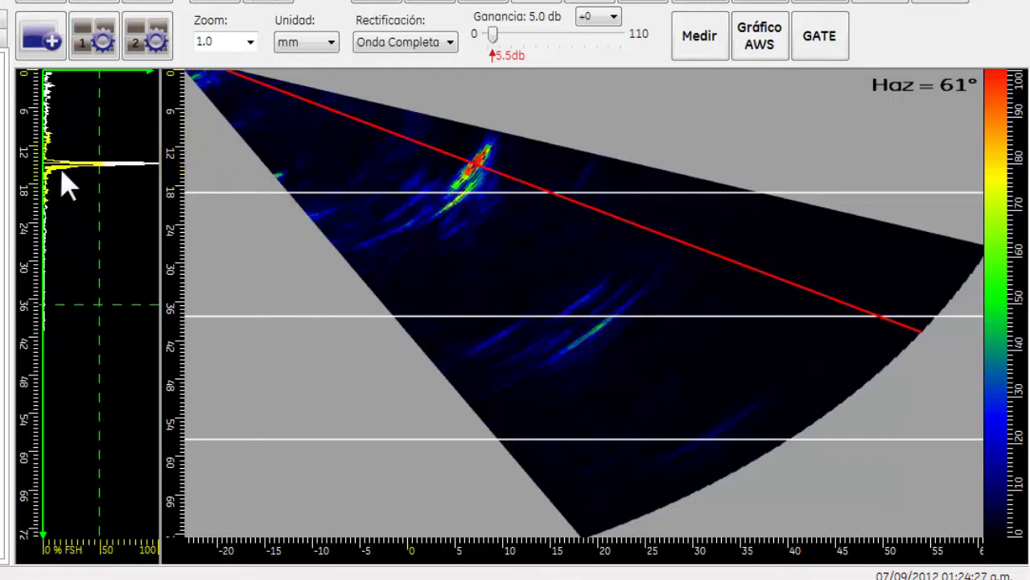
pyautogui.click(504, 125)
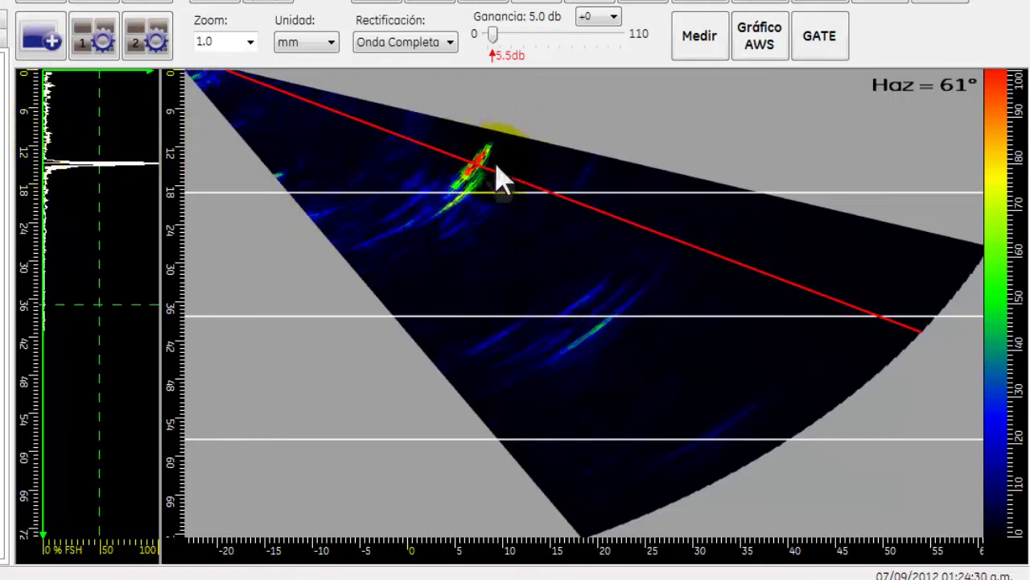
# Start a double-V weld profile for the sectorial scan, with A at 7.64 mm and B and C at 5.26 mm
pyautogui.click(939, 109)
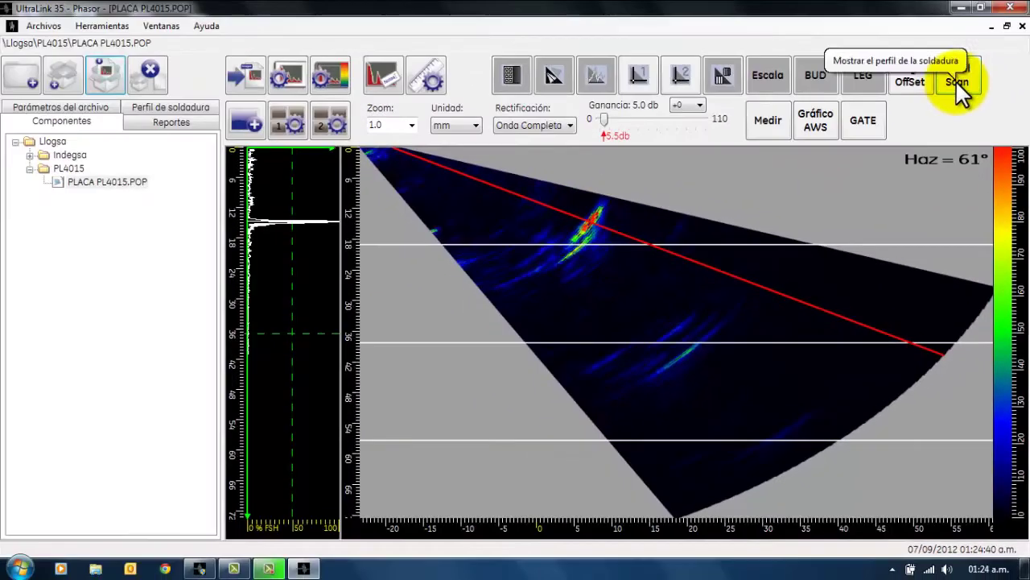
pyautogui.click(956, 79)
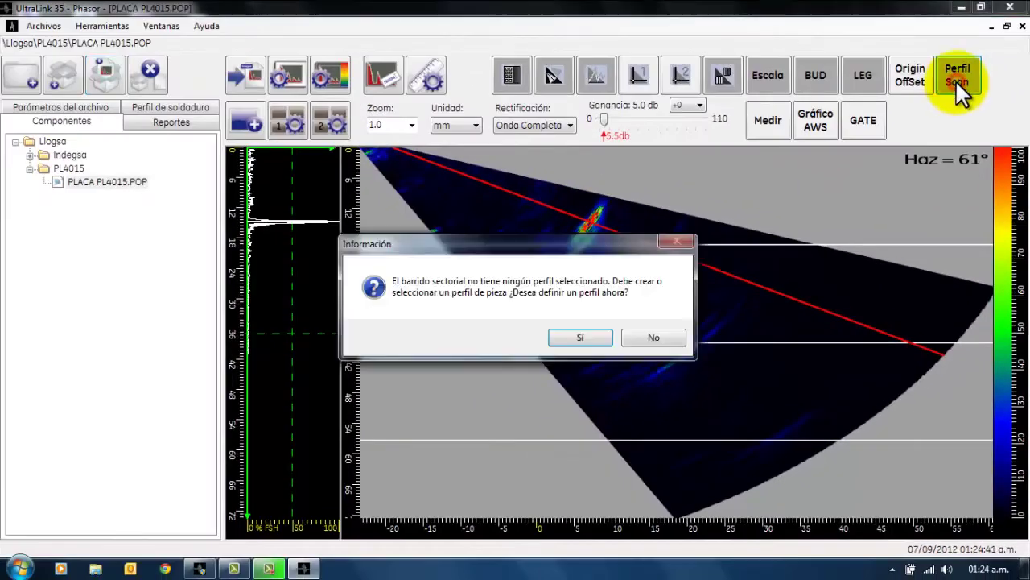
pyautogui.click(585, 332)
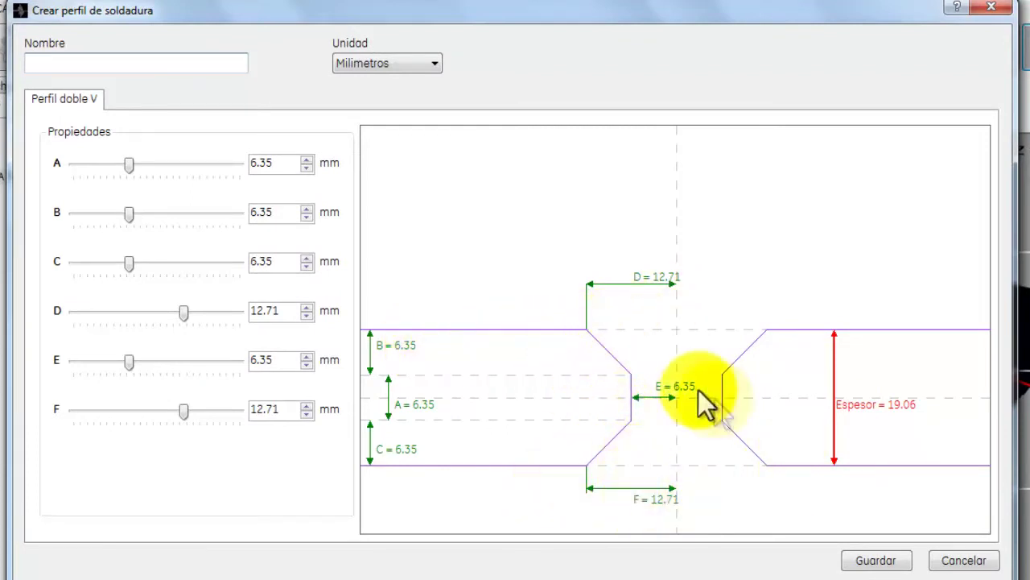
pyautogui.moveTo(127, 161); pyautogui.dragTo(123, 161)
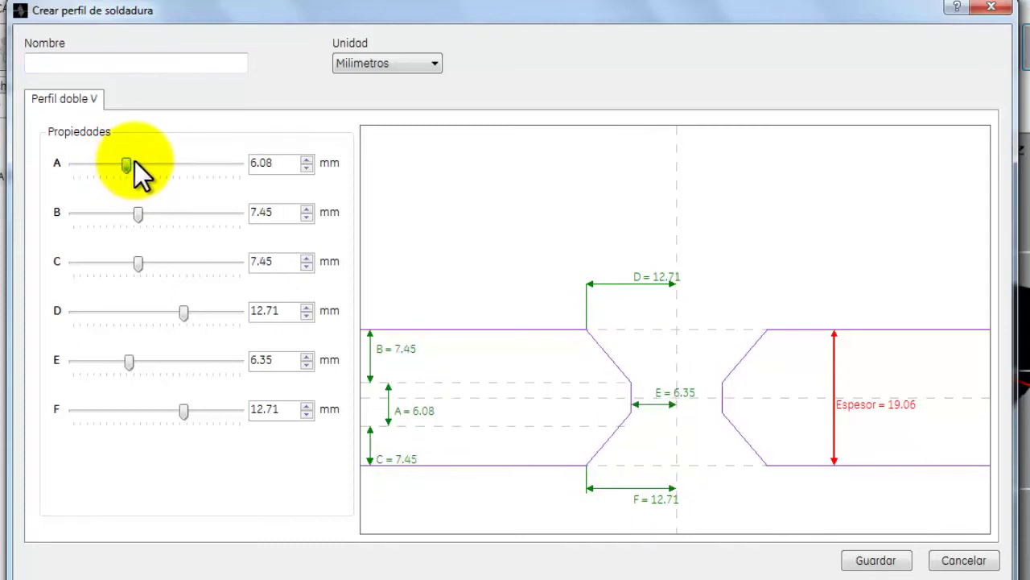
pyautogui.moveTo(135, 161); pyautogui.dragTo(137, 160)
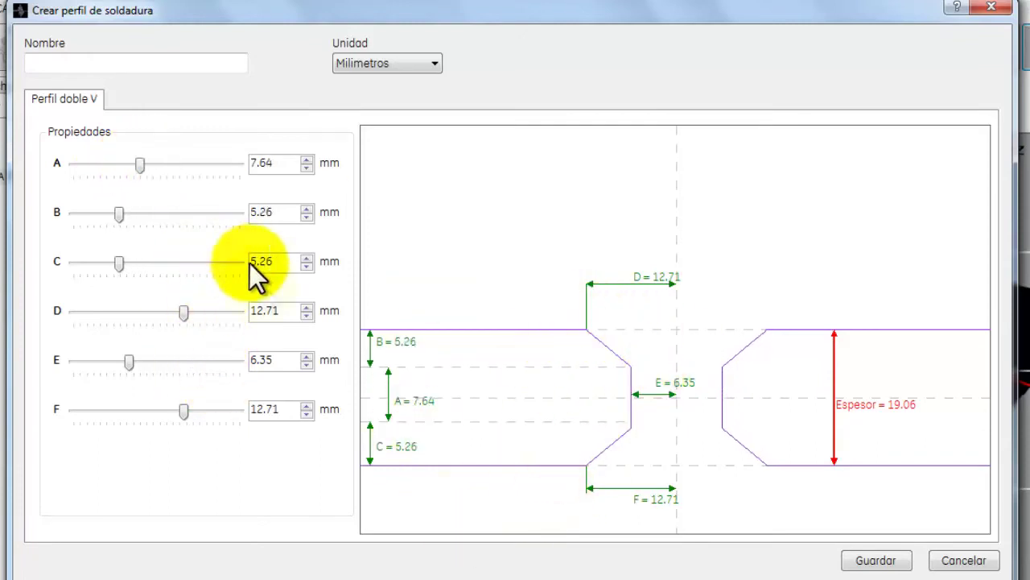
# Name the weld profile PL4015 and save it
pyautogui.click(88, 62)
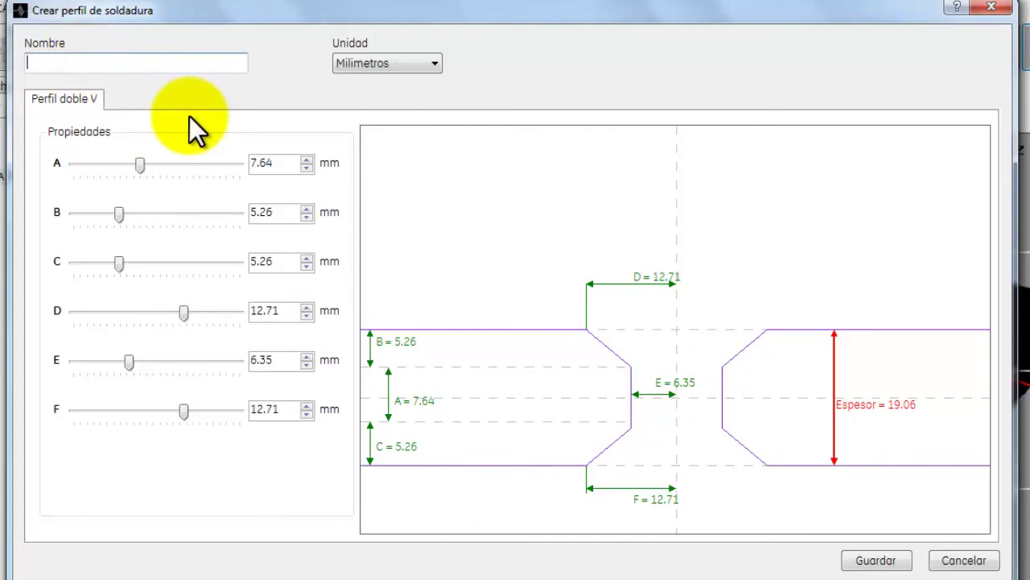
pyautogui.write('PL4015')
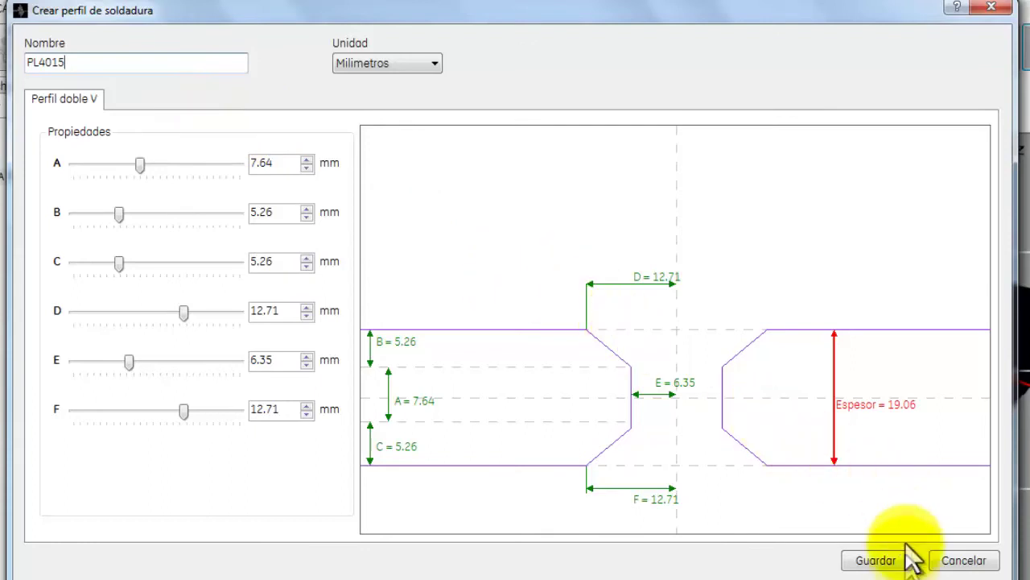
pyautogui.click(879, 560)
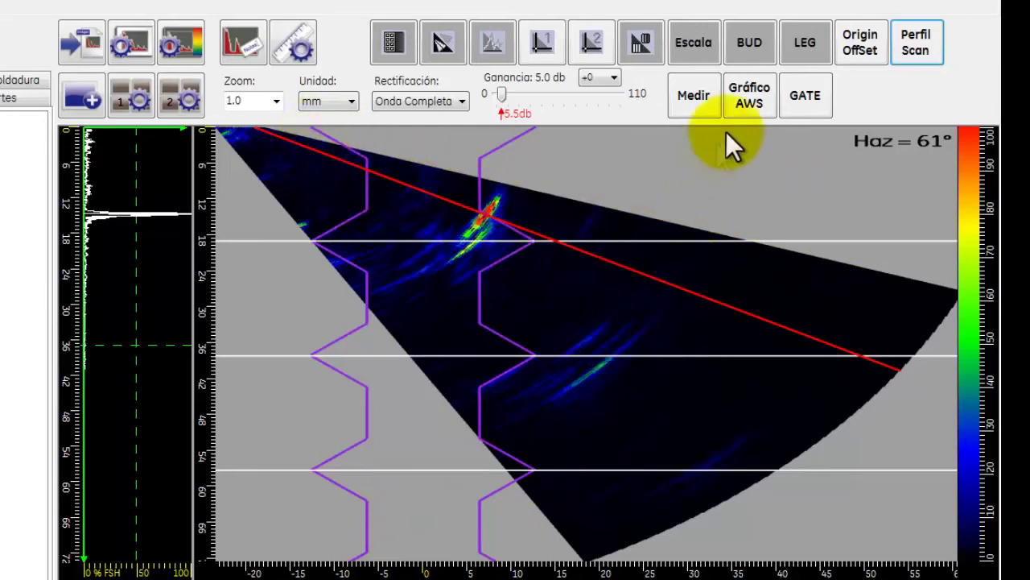
# Show the weld profile scan view and steer the beam first to 44°, then to 61° through the strongest indication
pyautogui.click(916, 48)
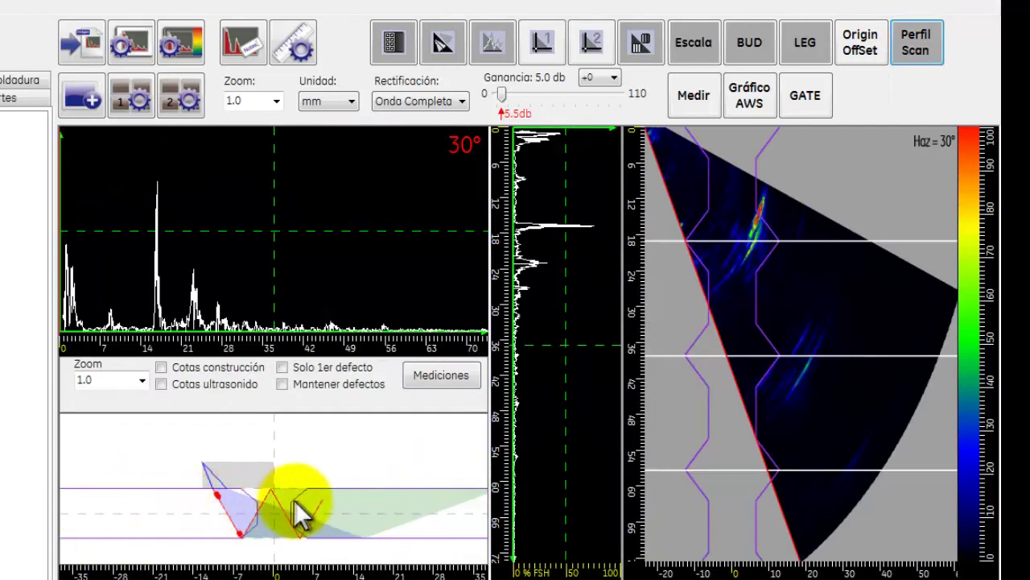
pyautogui.click(241, 504)
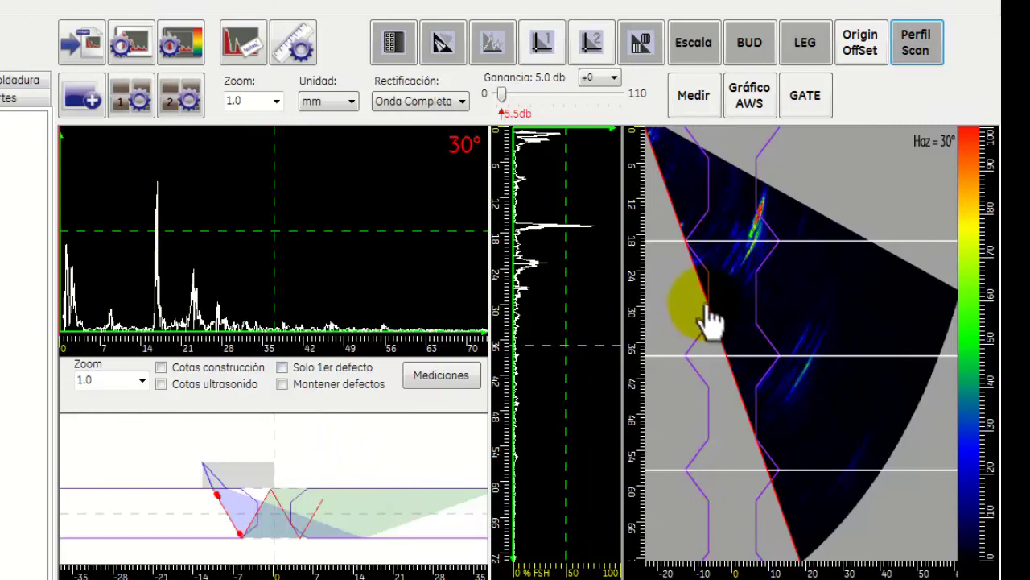
pyautogui.moveTo(701, 310); pyautogui.dragTo(802, 380)
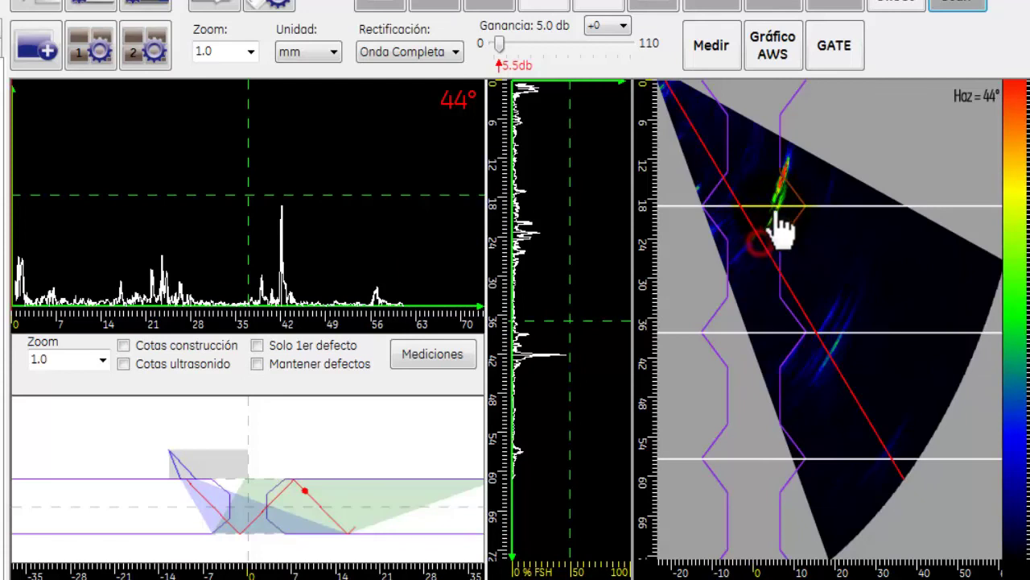
pyautogui.click(788, 193)
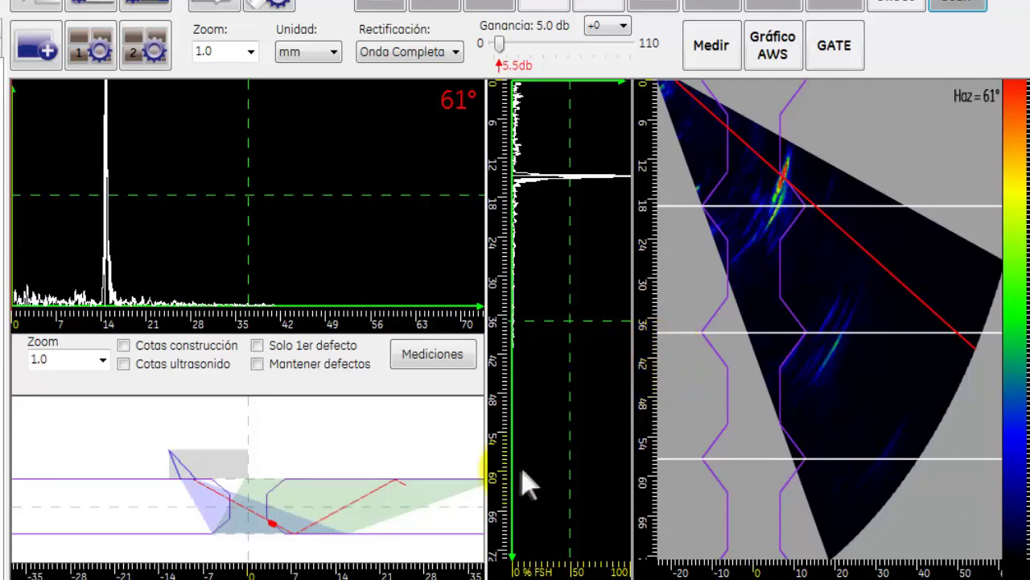
pyautogui.moveTo(299, 524)
pyautogui.mouseDown()
pyautogui.moveTo(272, 542)
pyautogui.moveTo(277, 520)
pyautogui.moveTo(217, 500)
pyautogui.moveTo(278, 517)
pyautogui.moveTo(223, 524)
pyautogui.moveTo(272, 552)
pyautogui.moveTo(295, 483)
pyautogui.moveTo(437, 444)
pyautogui.moveTo(711, 439)
pyautogui.moveTo(773, 219)
pyautogui.mouseUp()
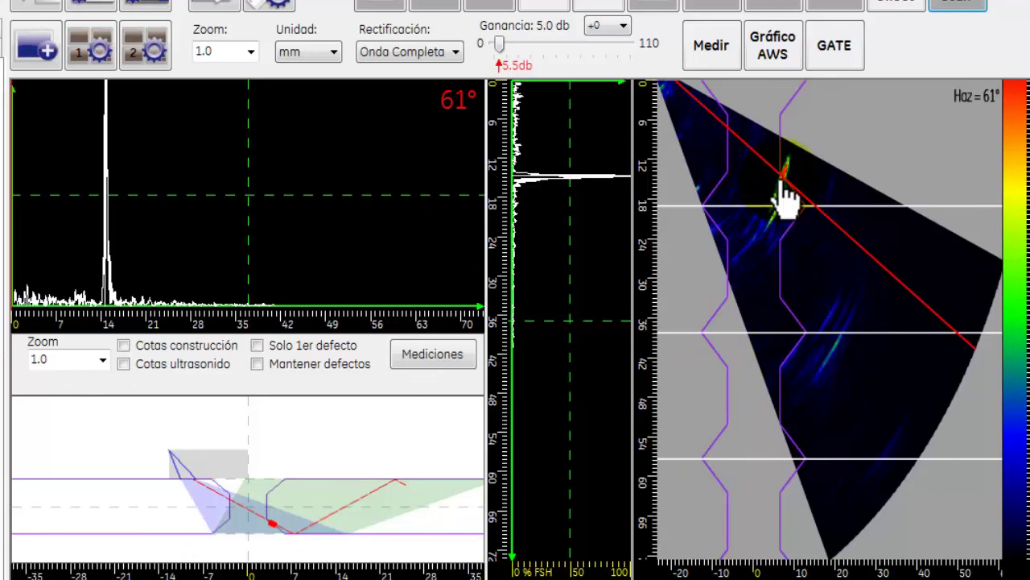